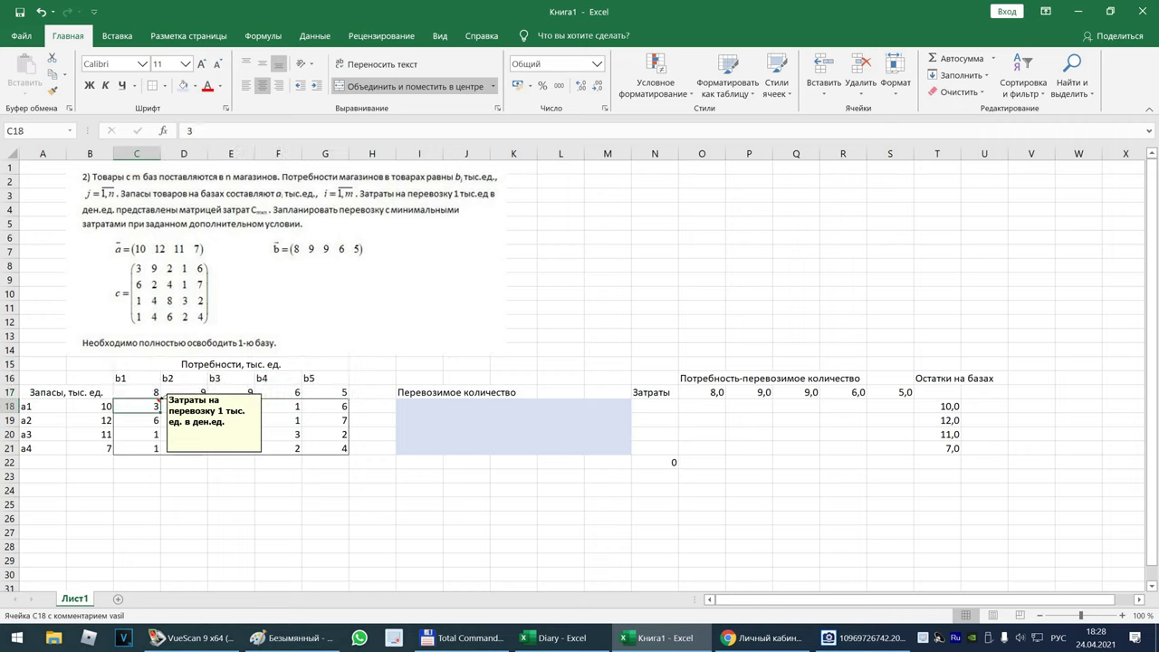
- Examine the transport cost matrix in C18:G21 together with its base and store labels
{"action": "left_click_drag", "start_coordinate": [136, 406], "coordinate": [324, 448]}
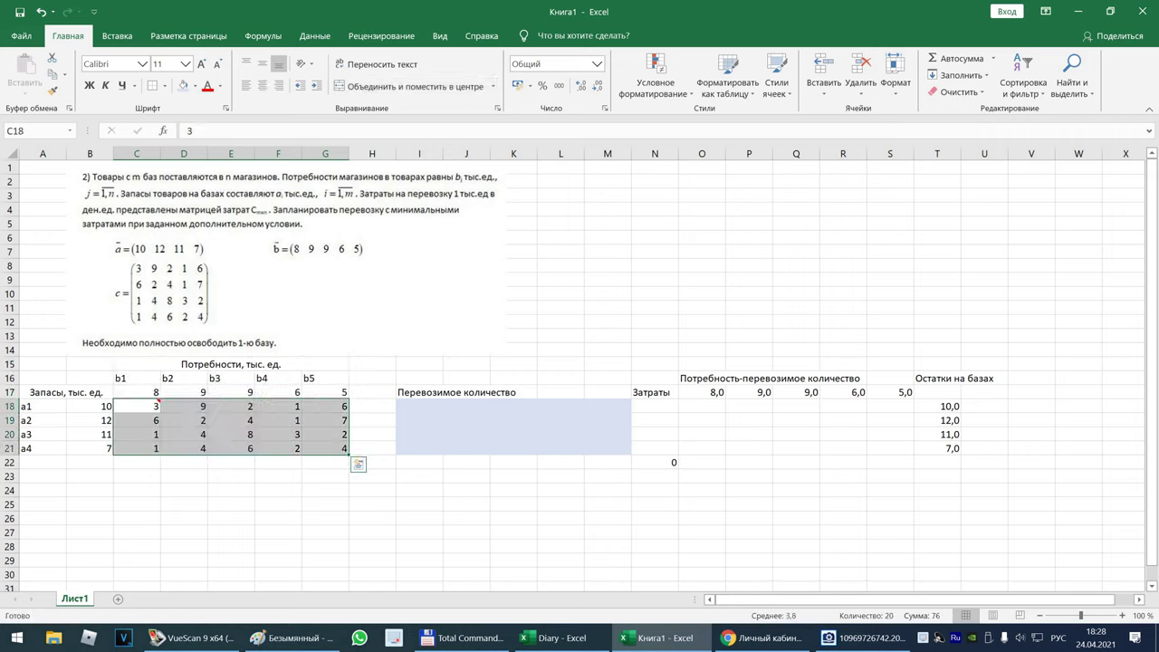
{"action": "left_click", "coordinate": [43, 434]}
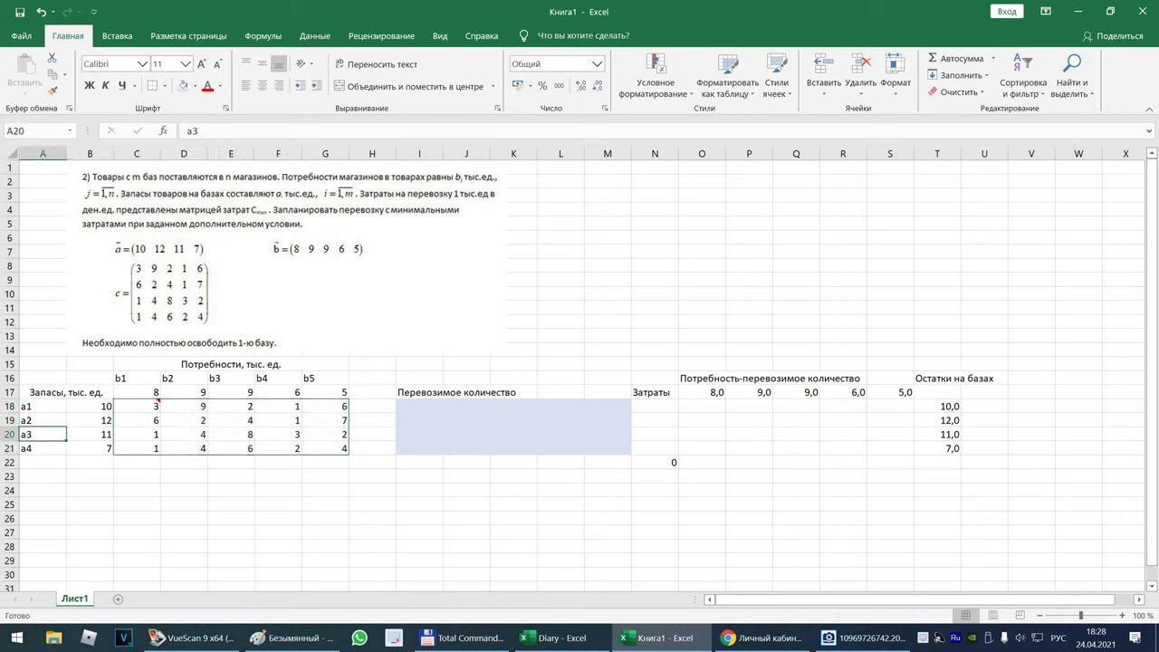
{"action": "left_click", "coordinate": [278, 377]}
{"action": "left_click", "coordinate": [278, 434]}
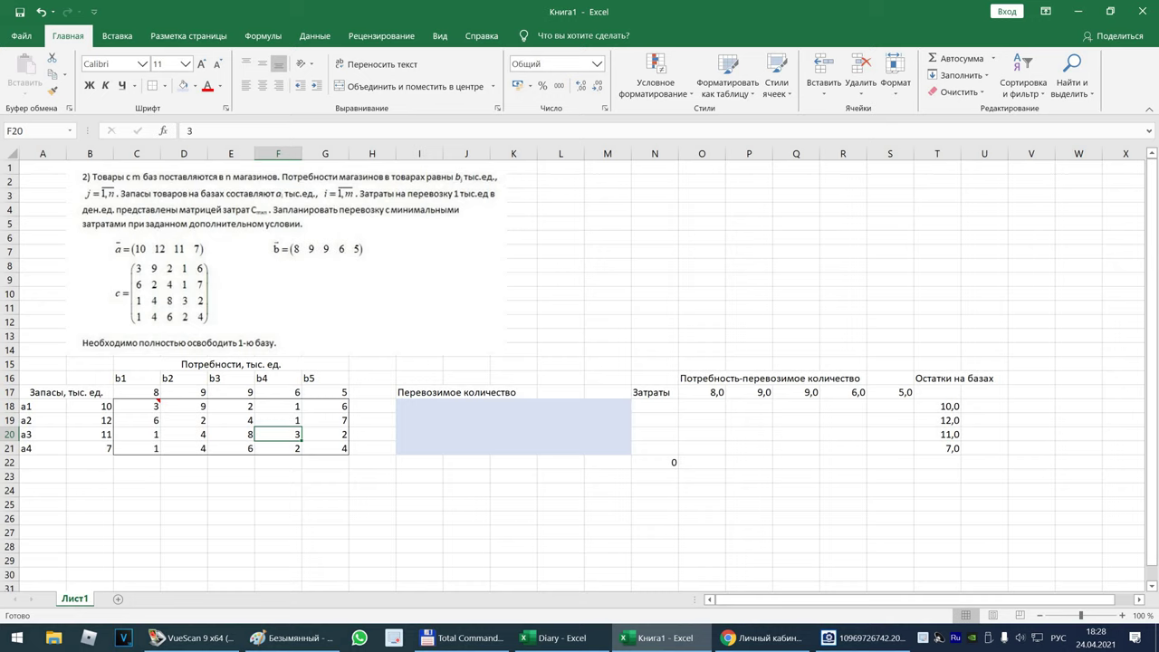
- Examine the empty shipment range I18:M21 and the ranges referenced by the total cost formula in N22
{"action": "left_click_drag", "start_coordinate": [418, 406], "coordinate": [625, 448]}
{"action": "left_click", "coordinate": [655, 461]}
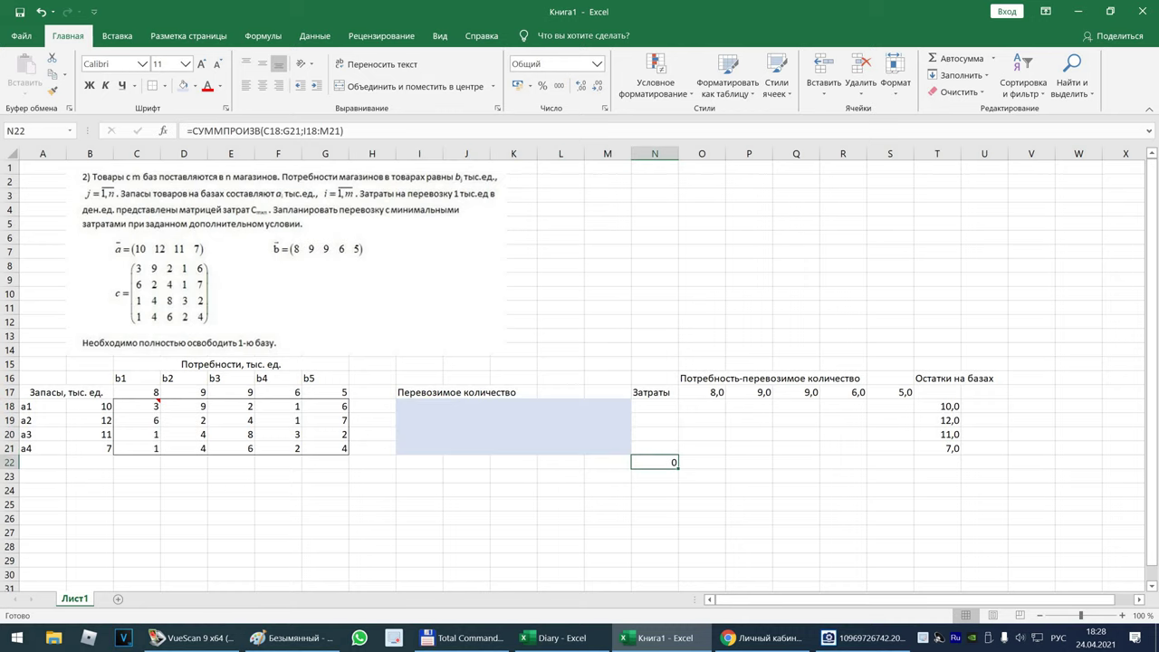
{"action": "left_click", "coordinate": [261, 130]}
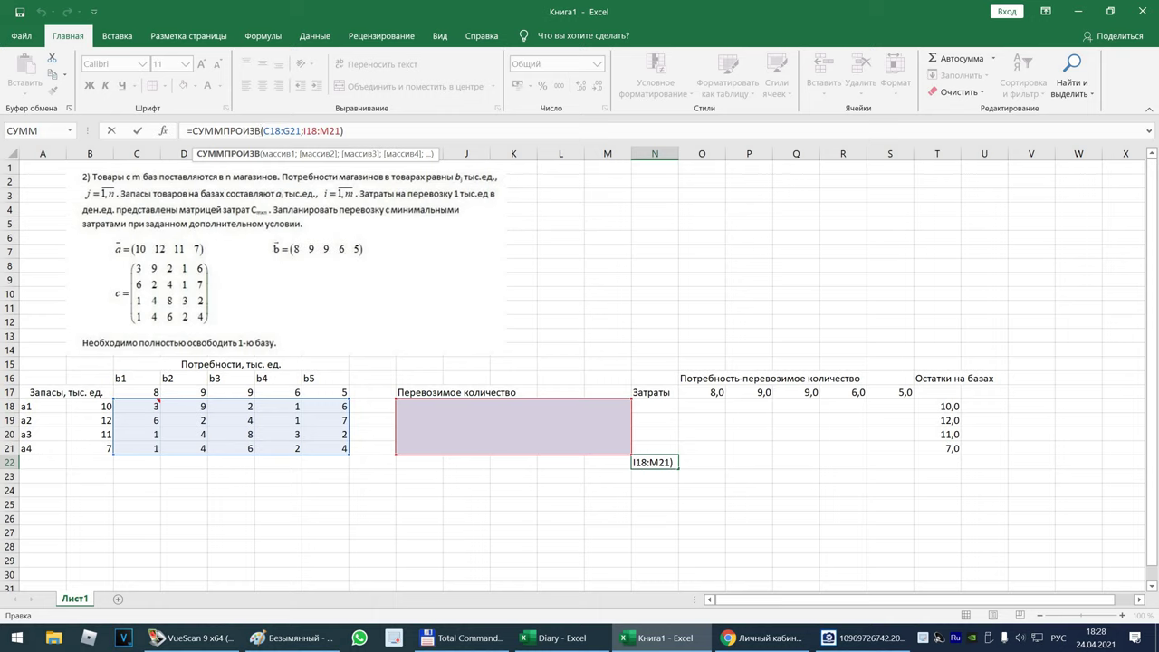
{"action": "mouse_move", "coordinate": [145, 405]}
{"action": "key", "text": "Return"}
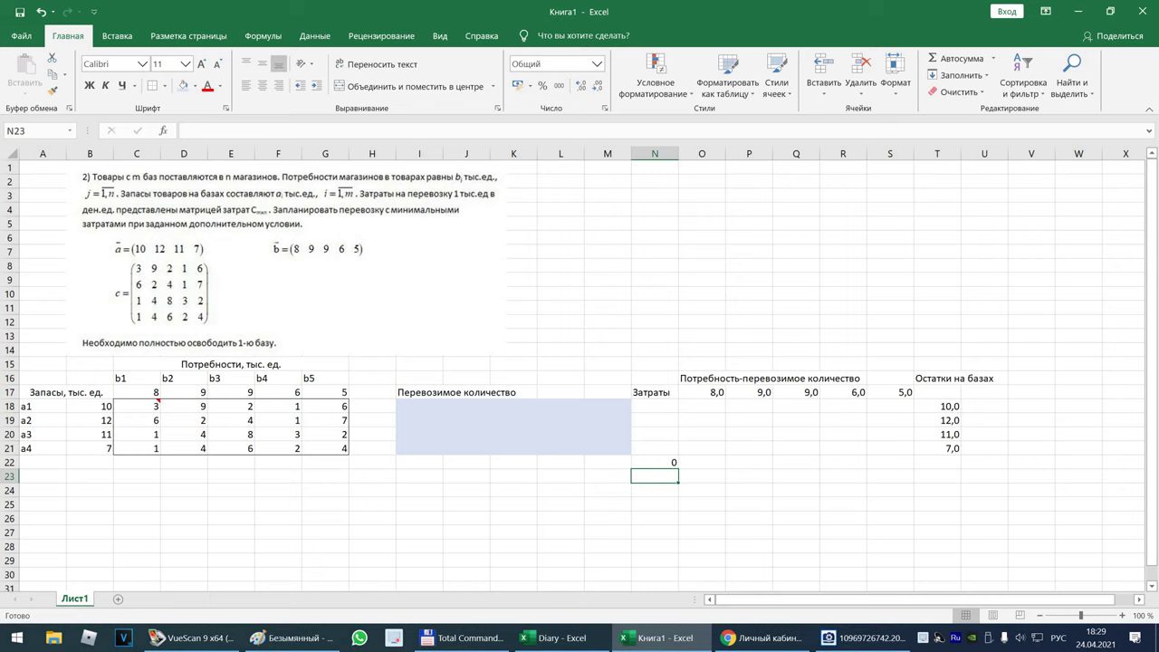
- Inspect the formulas in O17:S17 that subtract the shipped quantities from each store's demand
{"action": "left_click", "coordinate": [701, 392]}
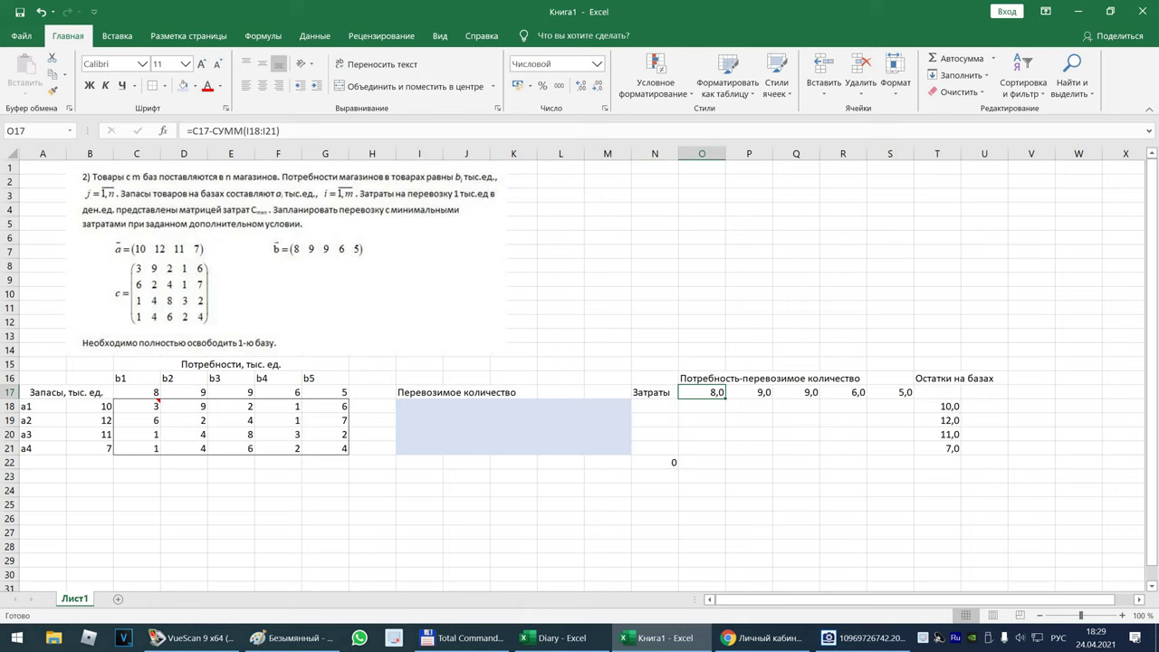
{"action": "left_click", "coordinate": [243, 130]}
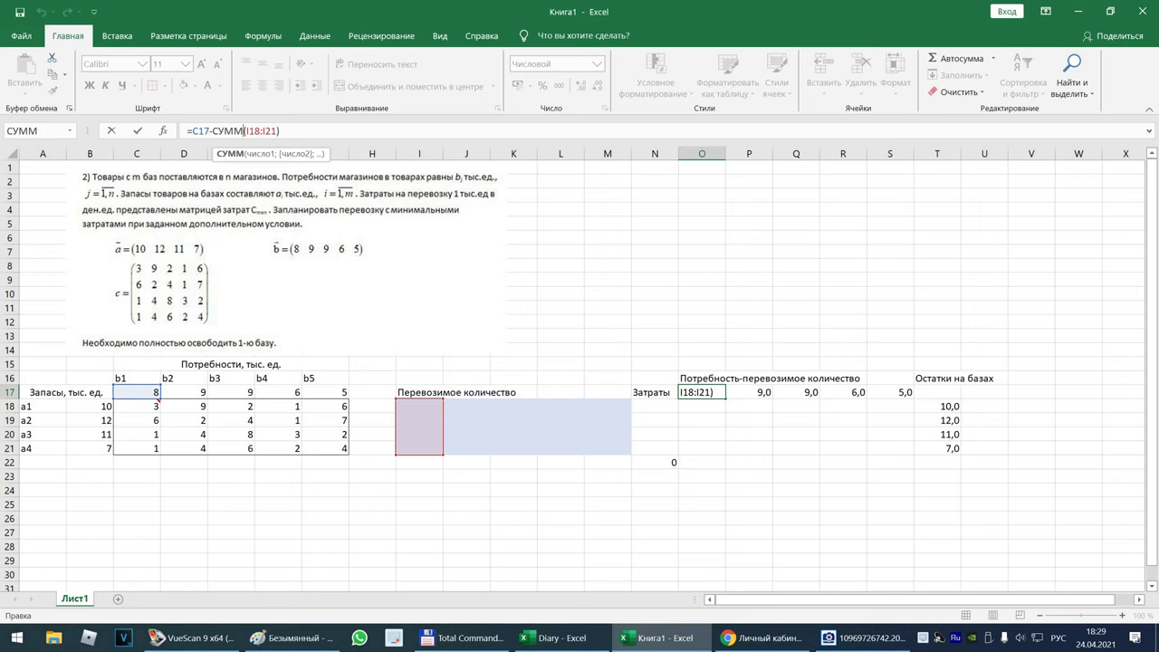
{"action": "key", "text": "Return"}
{"action": "left_click", "coordinate": [749, 392]}
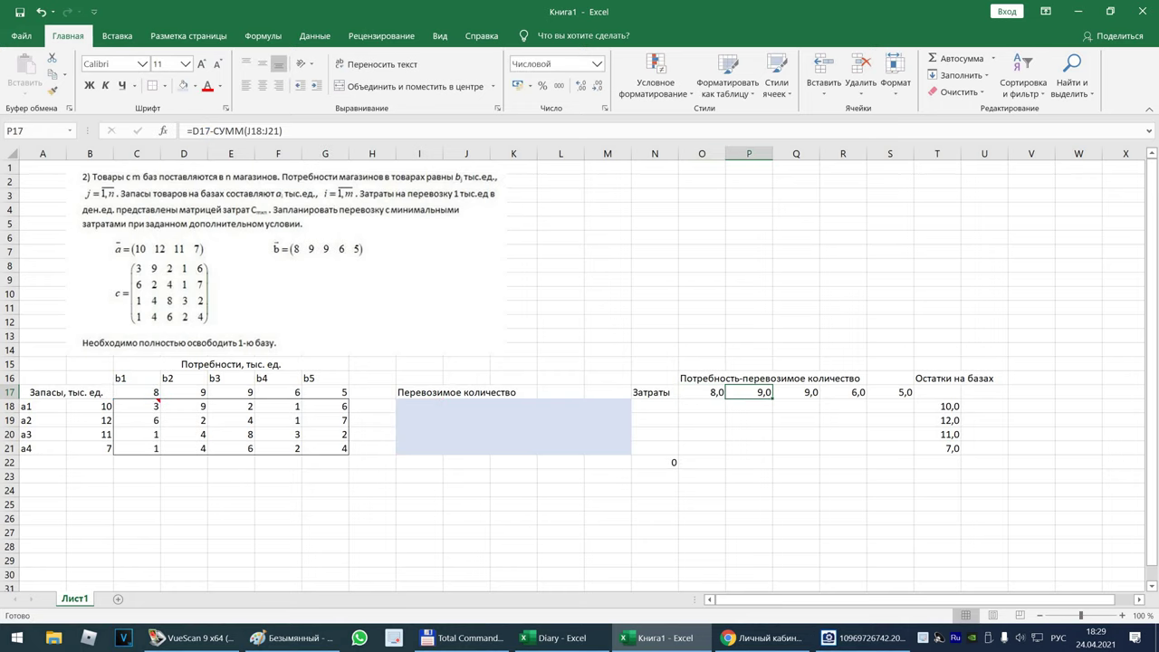
{"action": "left_click", "coordinate": [795, 392]}
{"action": "left_click", "coordinate": [843, 392]}
{"action": "left_click", "coordinate": [890, 392]}
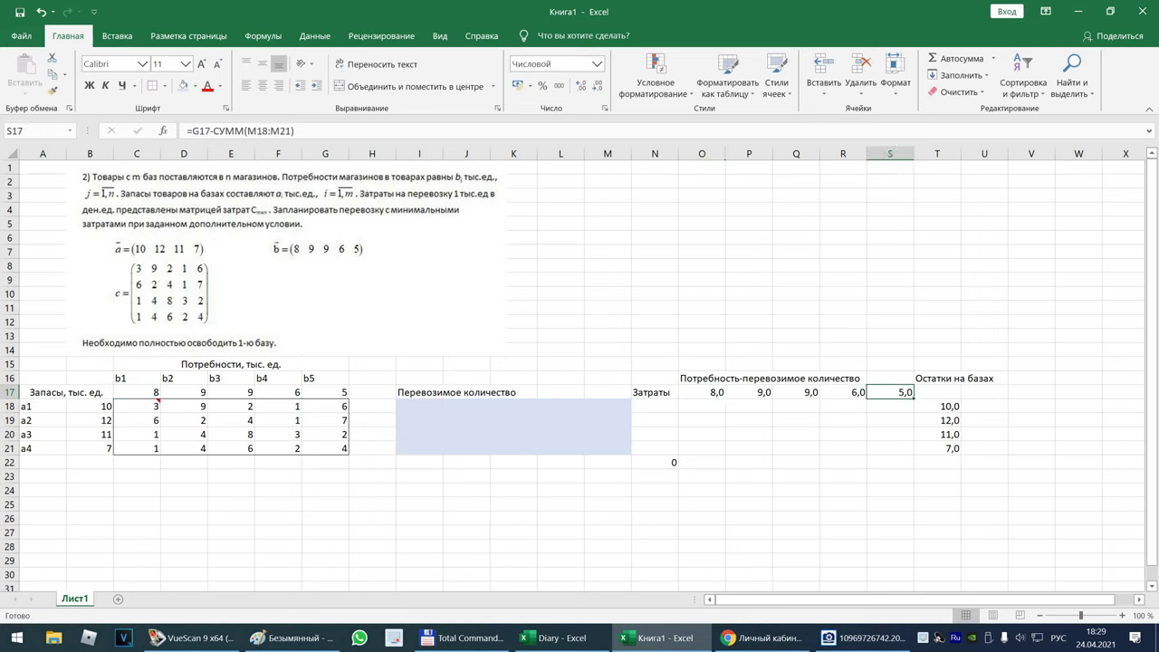
{"action": "left_click", "coordinate": [234, 130]}
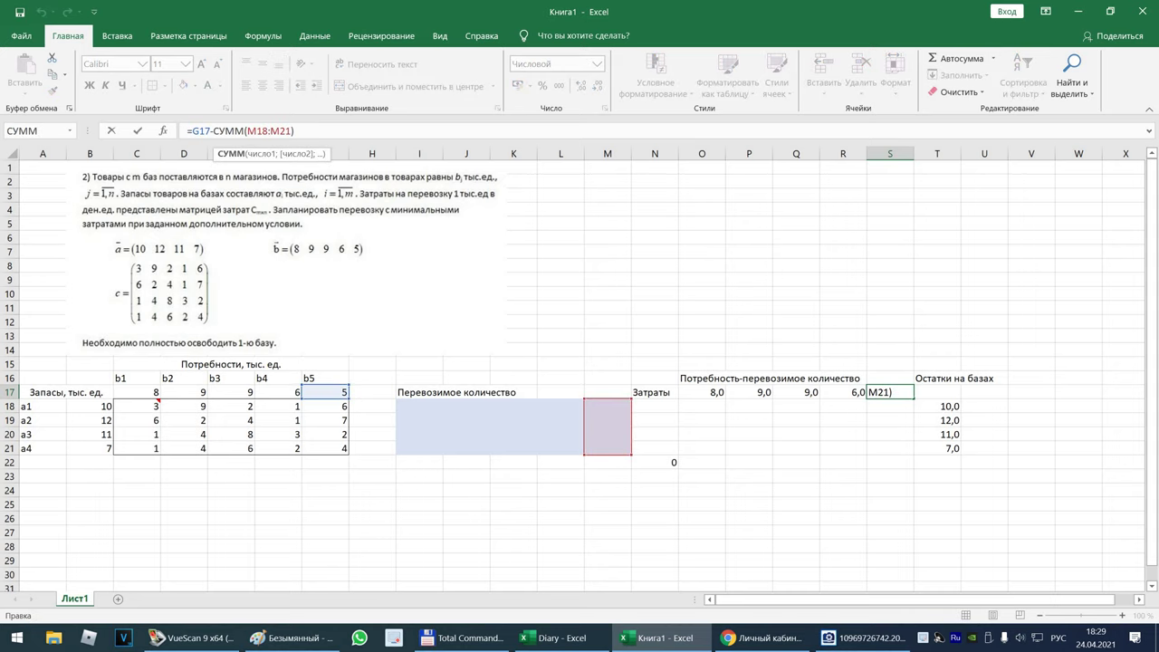
{"action": "key", "text": "Return"}
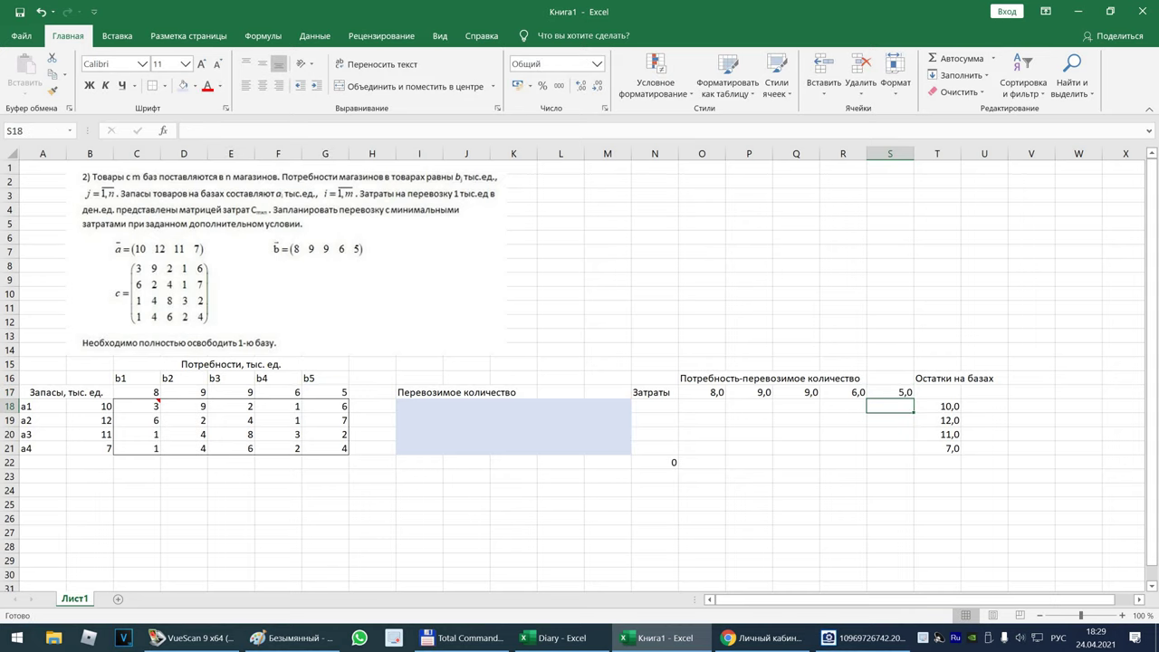
- Inspect the formula in T18 that calculates the stock remaining at base a1
{"action": "left_click", "coordinate": [938, 405]}
{"action": "key", "text": "F2"}
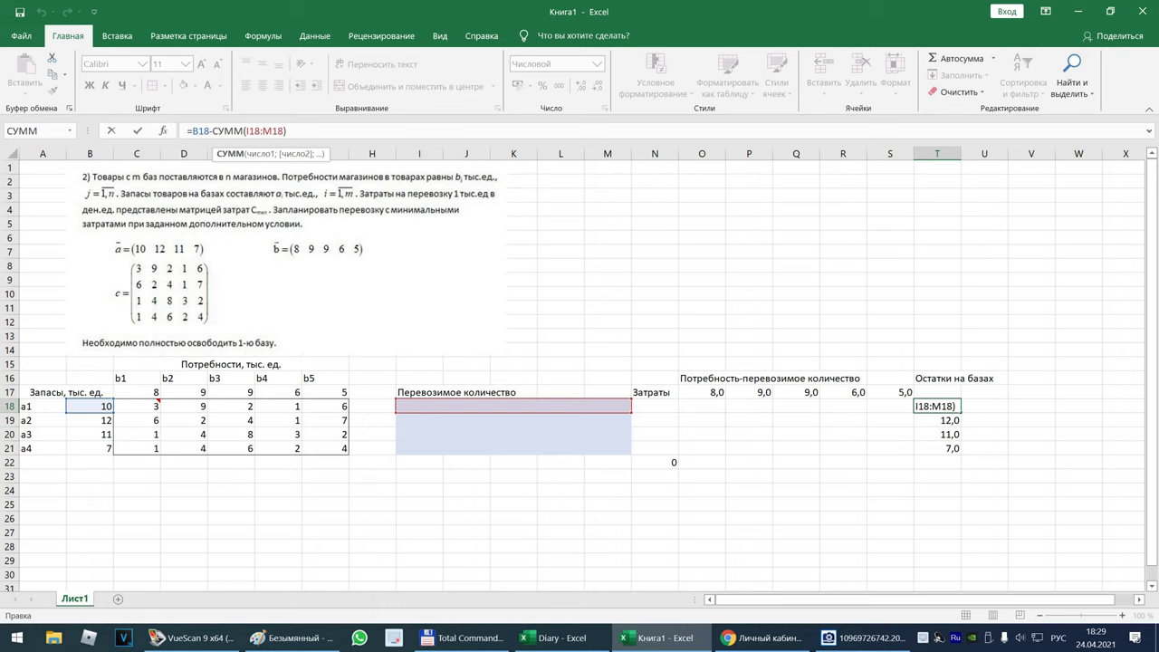
{"action": "key", "text": "Return"}
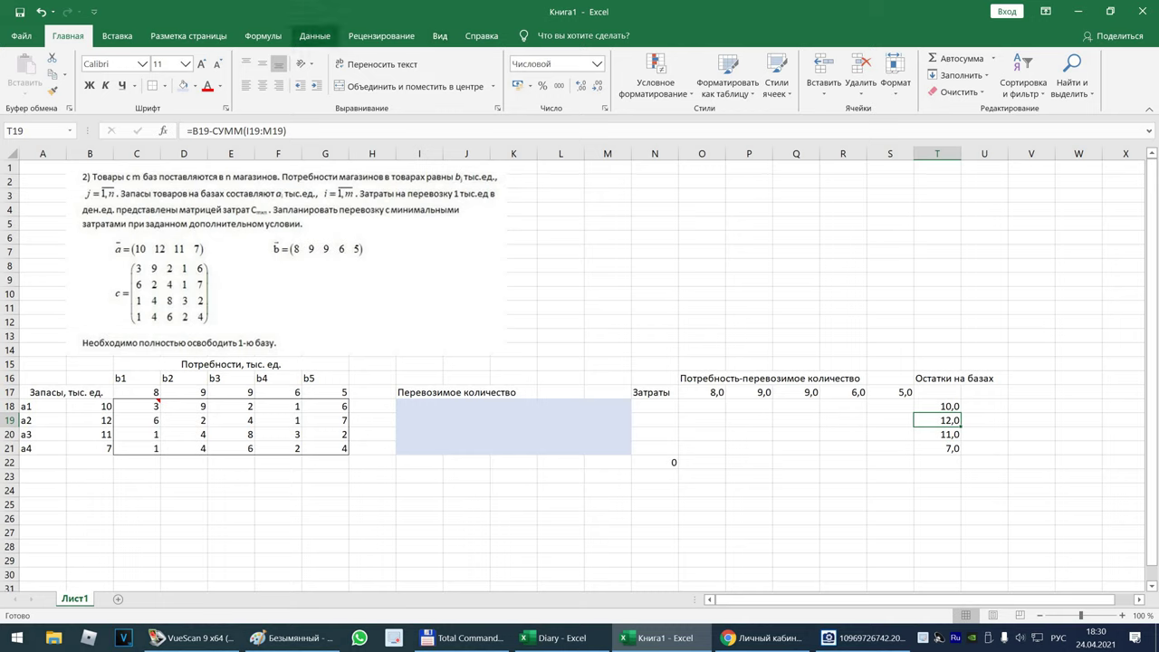
- Open Solver (Поиск решения) and set its objective to the total cost cell N22
{"action": "left_click", "coordinate": [314, 35]}
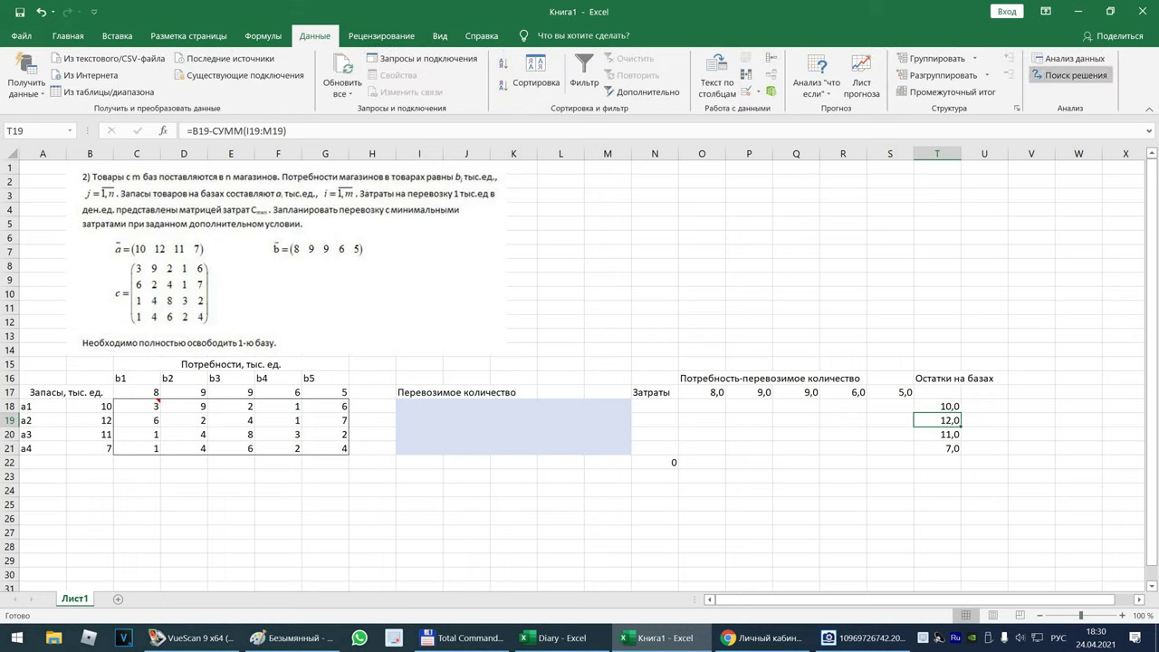
{"action": "left_click", "coordinate": [1073, 75]}
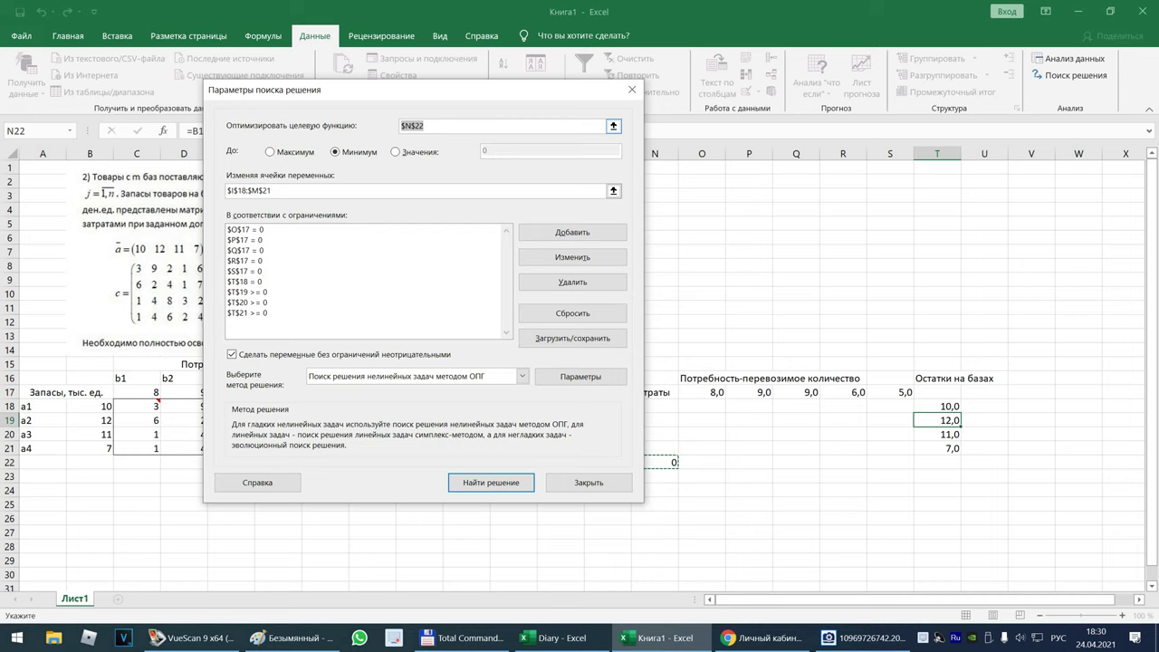
{"action": "left_click", "coordinate": [613, 126]}
{"action": "left_click", "coordinate": [655, 461]}
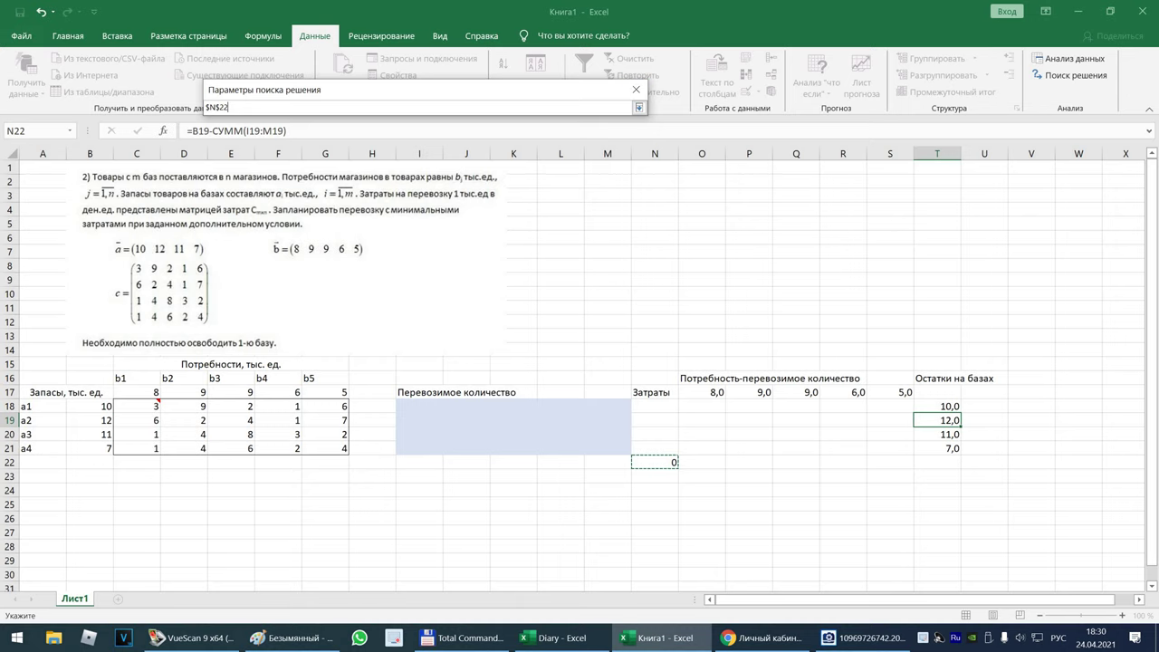
{"action": "left_click", "coordinate": [638, 107]}
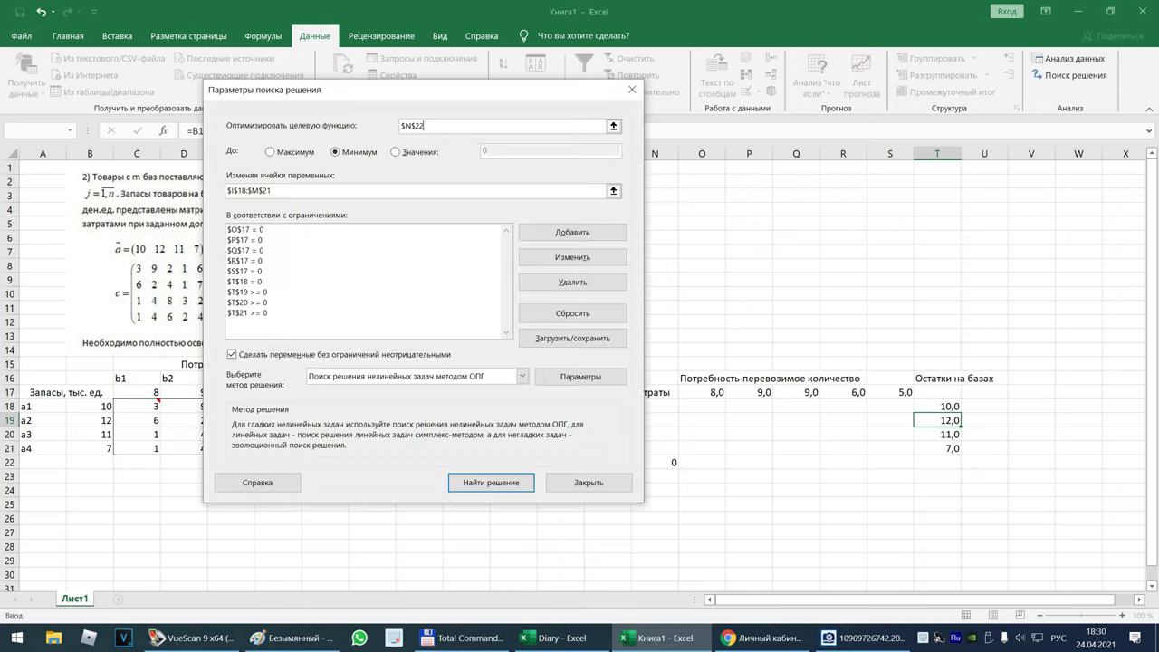
- Set the Solver's variable cells to the shipment range I18:M21
{"action": "left_click", "coordinate": [613, 190]}
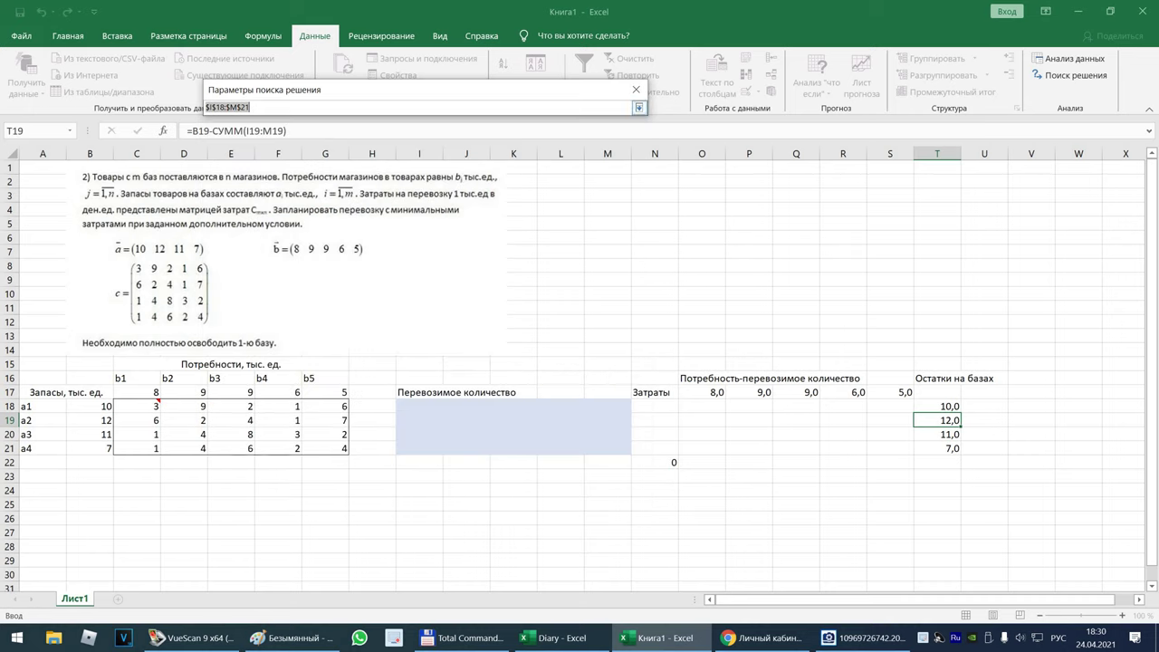
{"action": "left_click_drag", "start_coordinate": [412, 406], "coordinate": [615, 448]}
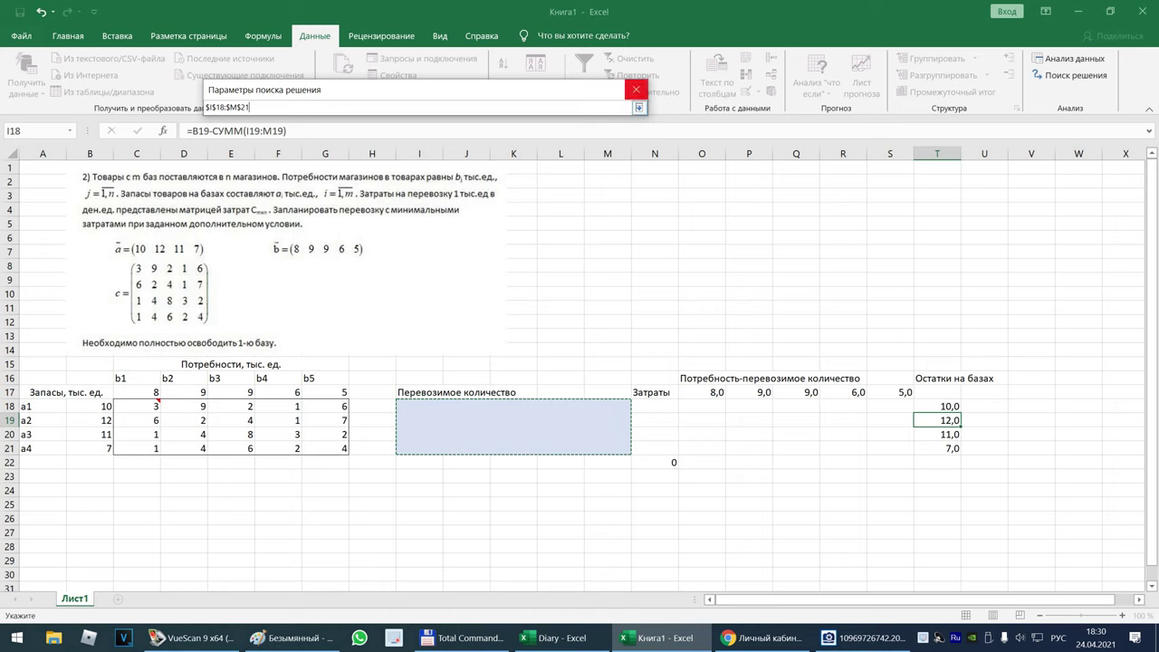
{"action": "left_click", "coordinate": [638, 107]}
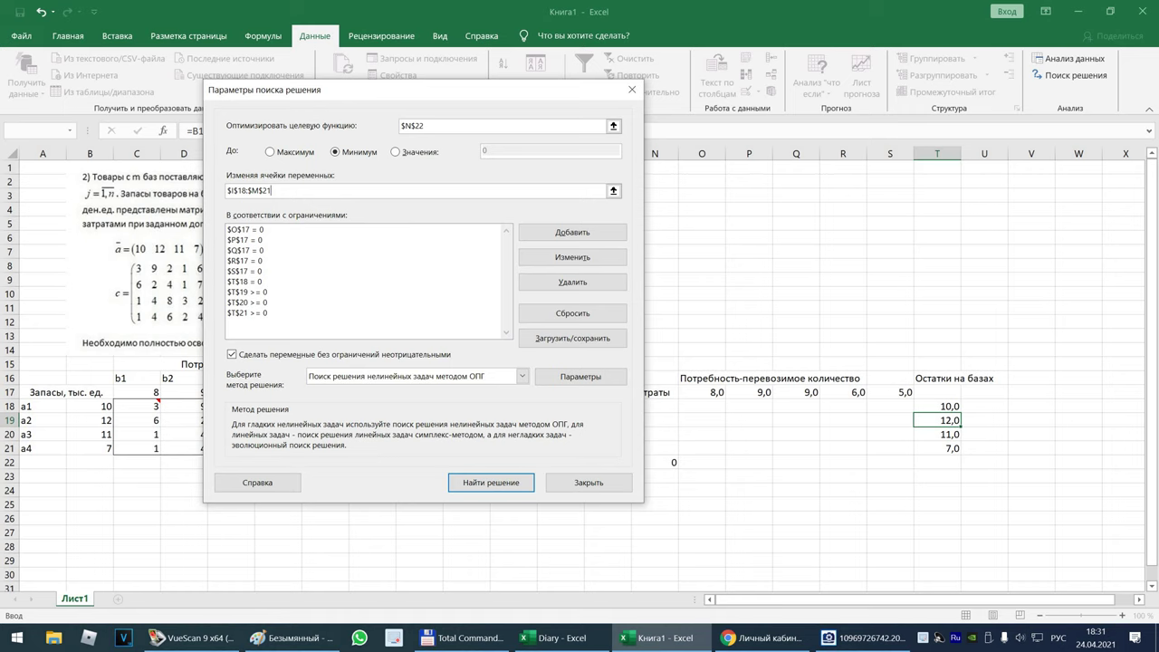
- Solve the model with the nonlinear GRG method (ОПГ) and keep the found solution
{"action": "left_click_drag", "start_coordinate": [423, 90], "coordinate": [678, 80]}
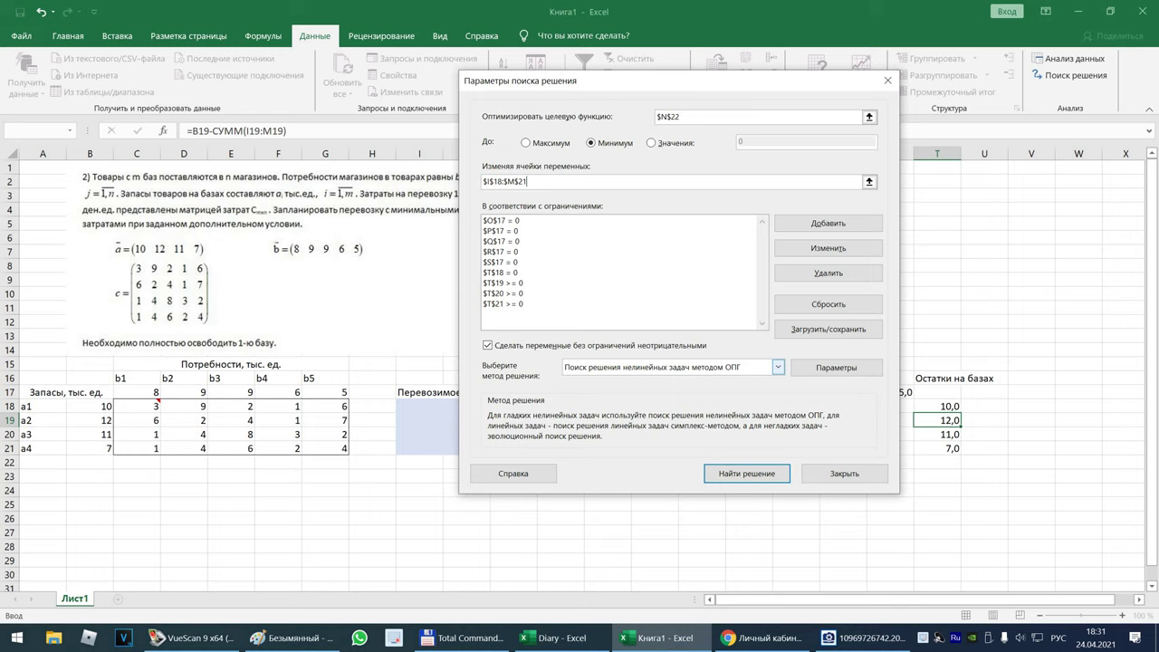
{"action": "left_click", "coordinate": [777, 367]}
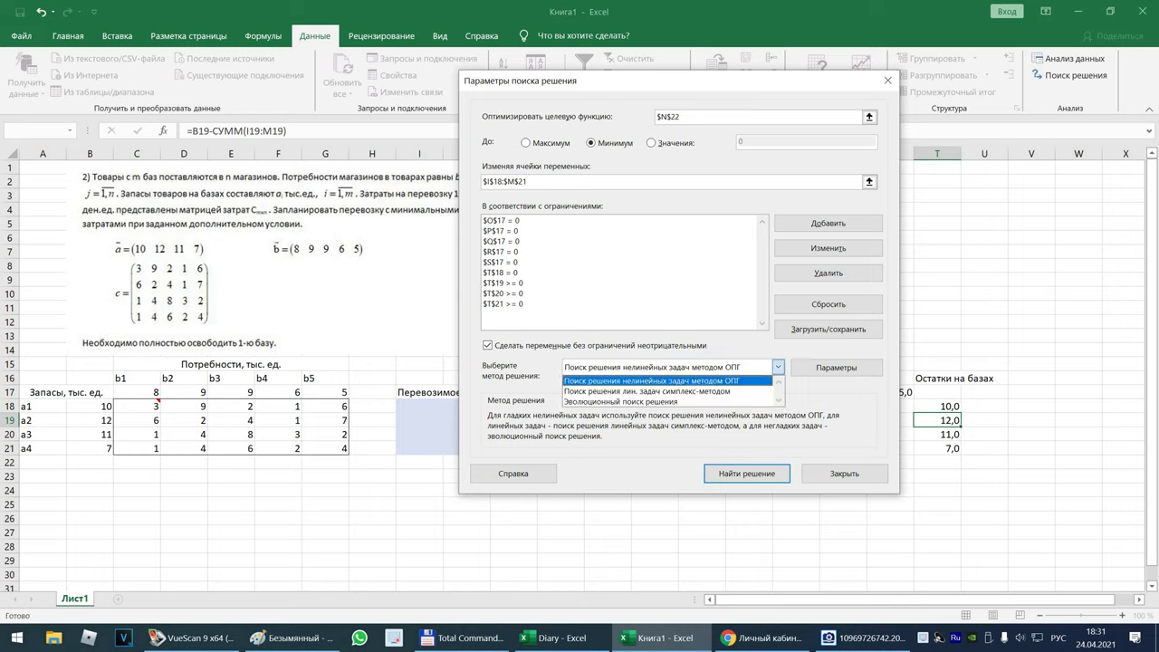
{"action": "left_click", "coordinate": [651, 380]}
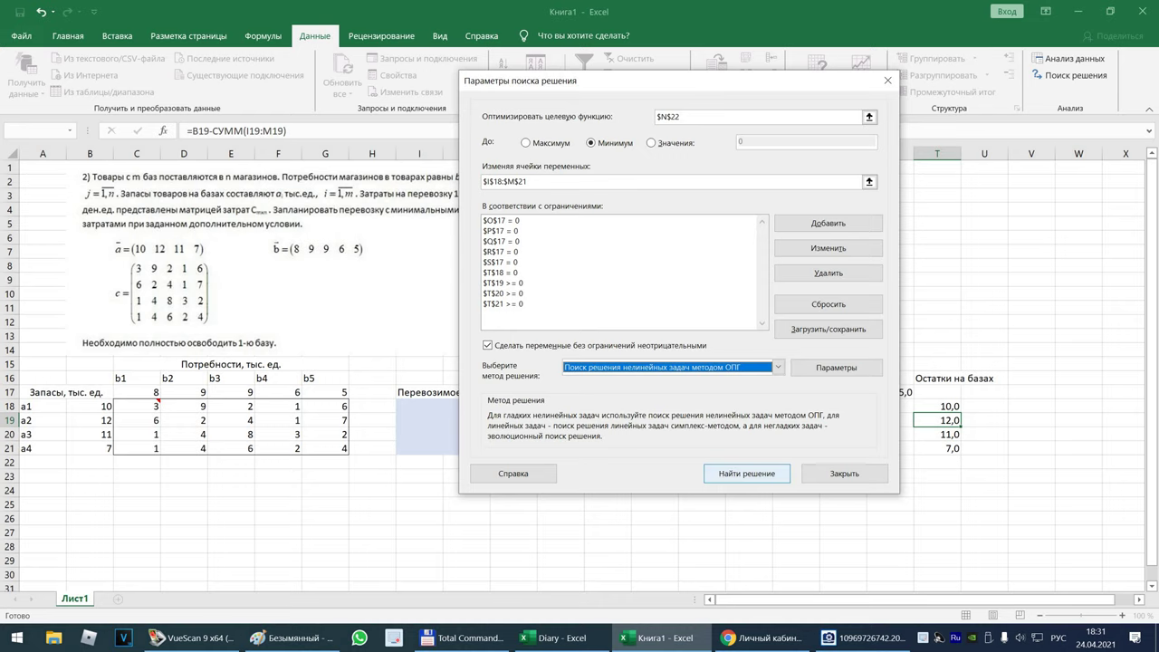
{"action": "left_click", "coordinate": [746, 473]}
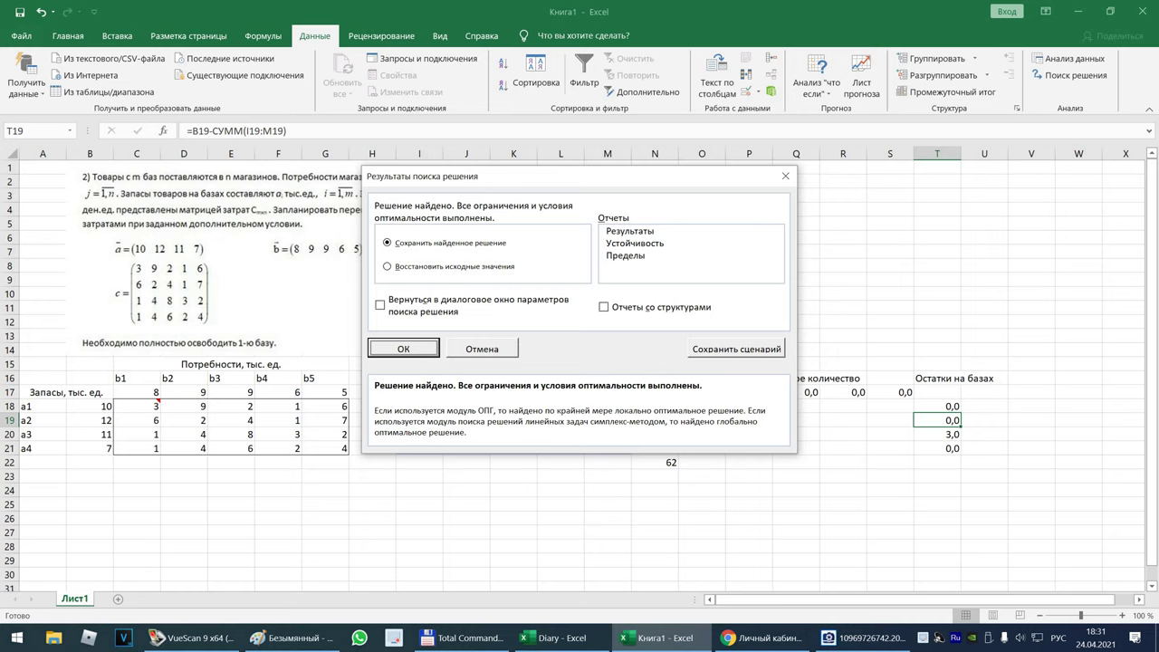
{"action": "key", "text": "Return"}
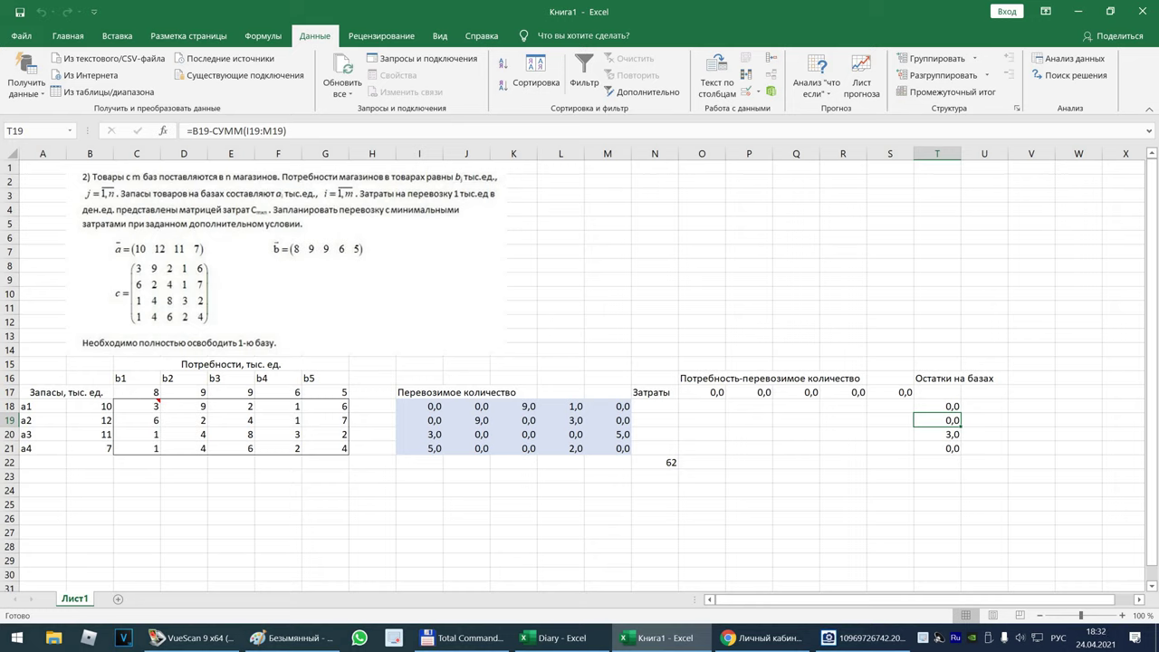
- Review the solved shipment quantities for stores b1 and b4 and the stock remaining at each base in T18:T21
{"action": "left_click_drag", "start_coordinate": [419, 434], "coordinate": [419, 449]}
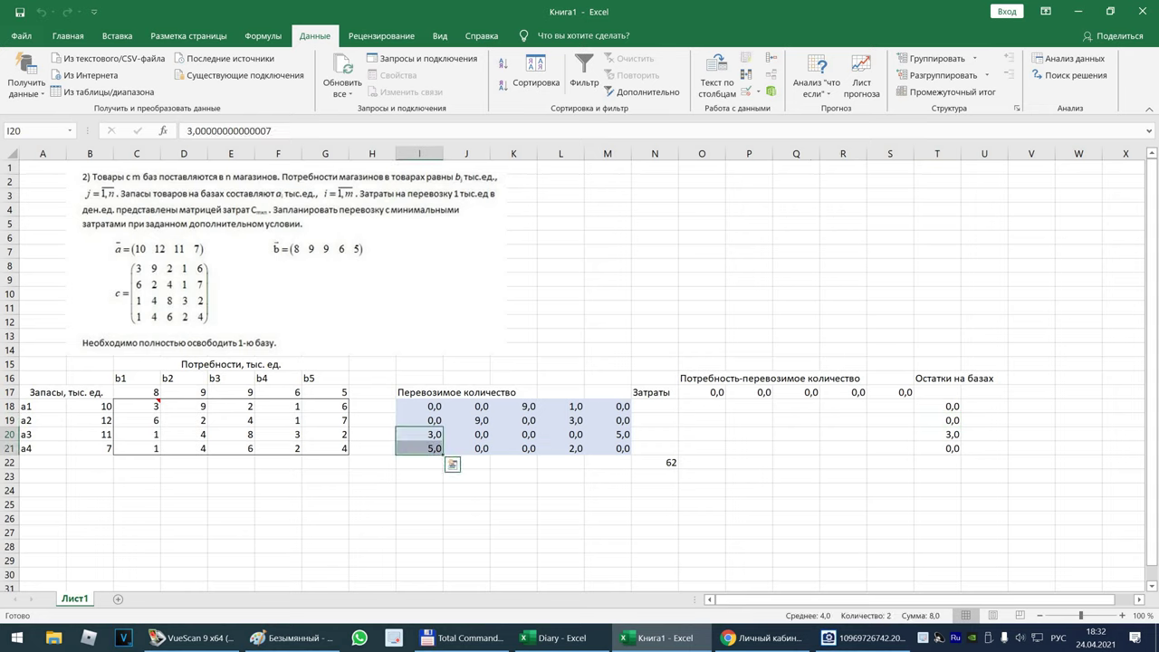
{"action": "left_click_drag", "start_coordinate": [561, 405], "coordinate": [560, 448]}
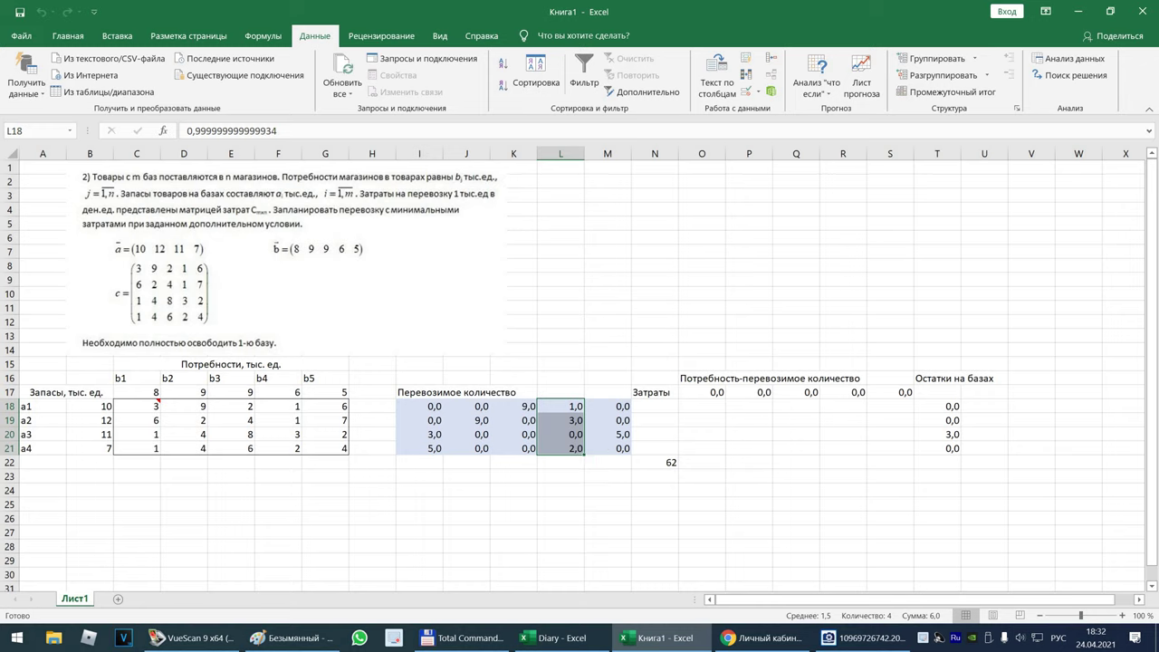
{"action": "left_click", "coordinate": [938, 406]}
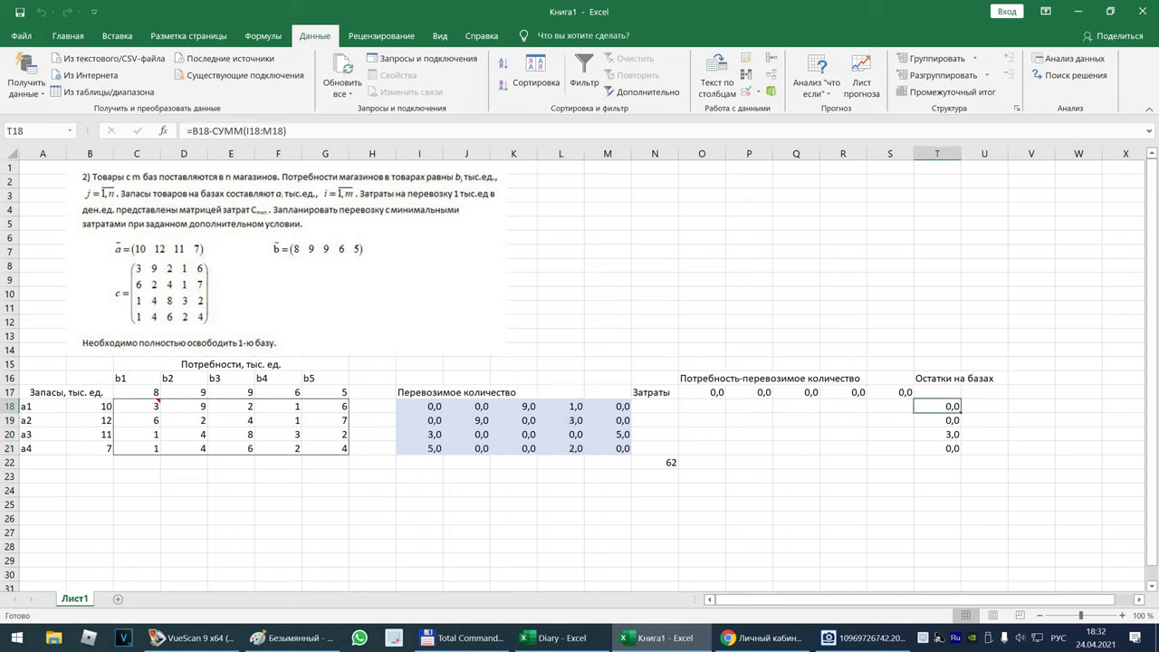
{"action": "left_click_drag", "start_coordinate": [937, 420], "coordinate": [938, 449]}
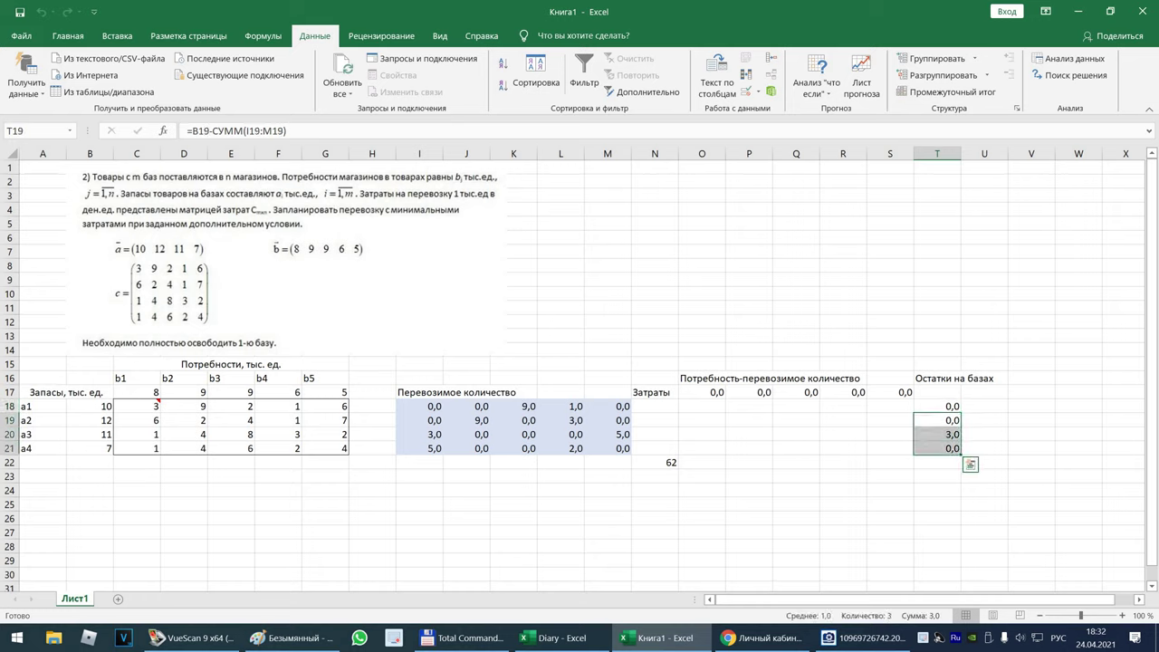
{"action": "left_click", "coordinate": [938, 434]}
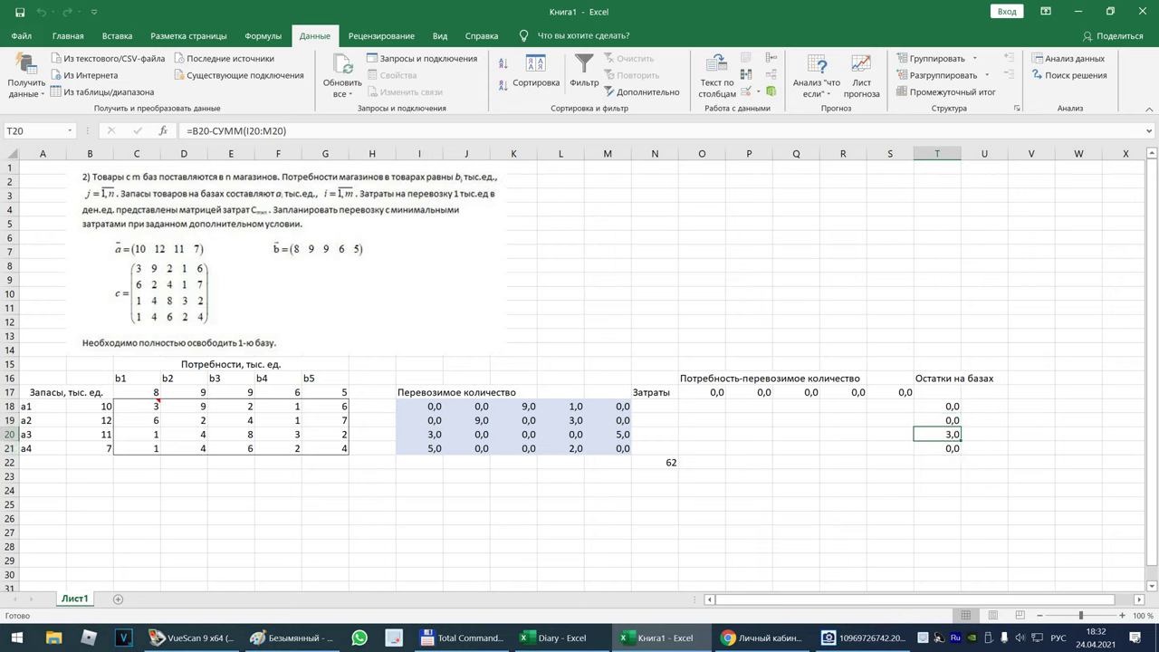